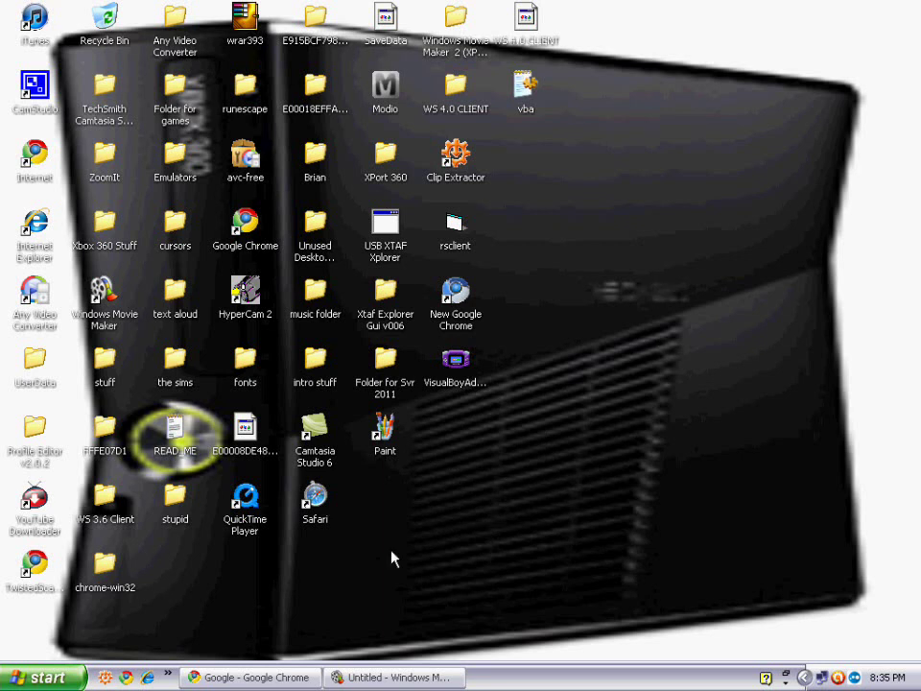
Restore the Google Chrome window showing the Google homepage from the taskbar
left_click(247, 676)
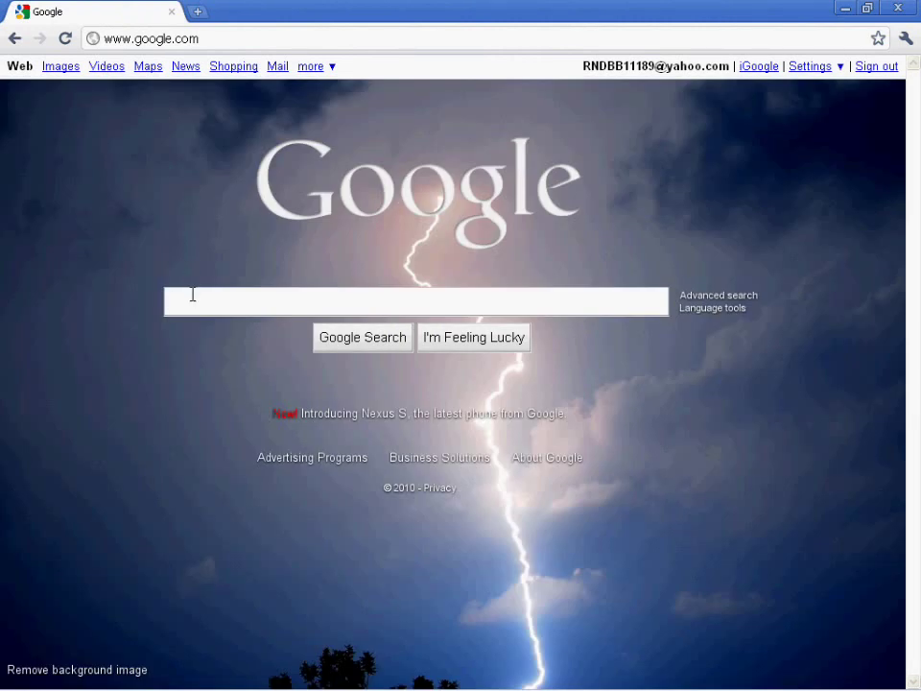
Search Google for 'emulator' and open The Emulator Zone from the top result
type("emulator")
key("Return")
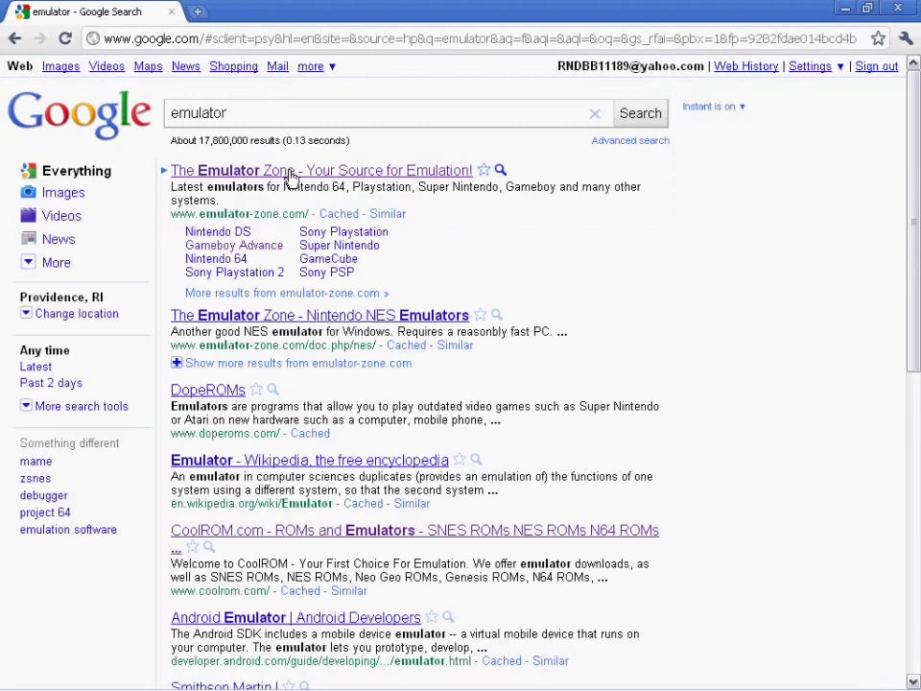
left_click(292, 175)
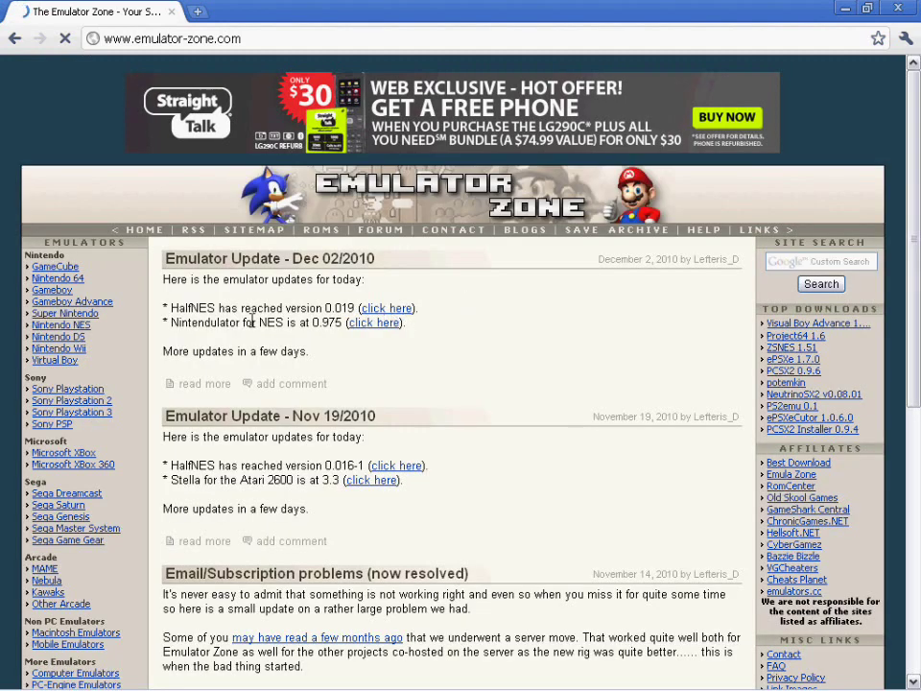
Scroll the Gameboy Advance Emulators page and clear the web address in the address bar
scroll(187, 305, "down", 2)
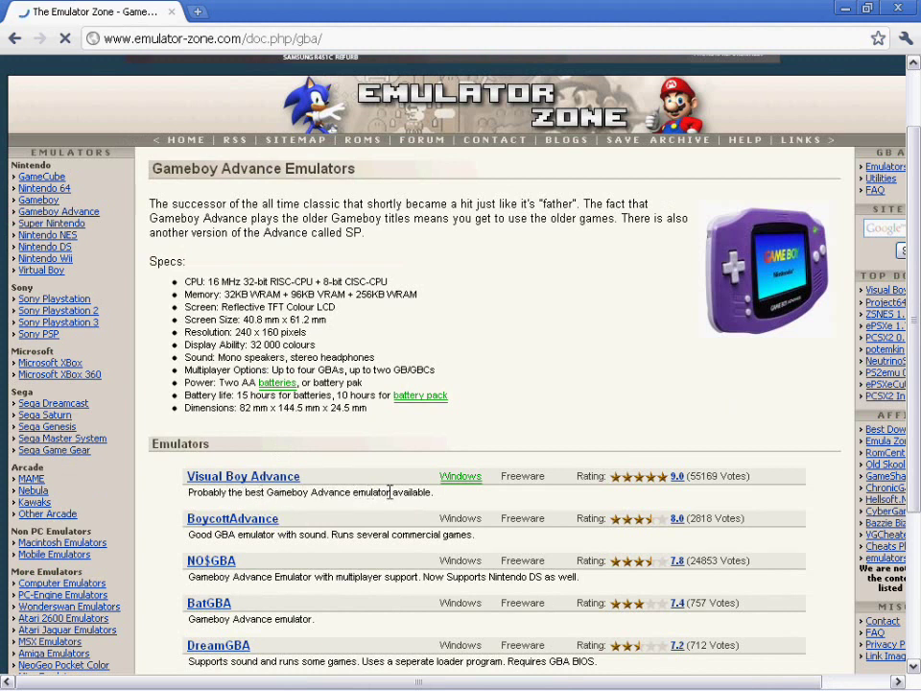
left_click(312, 39)
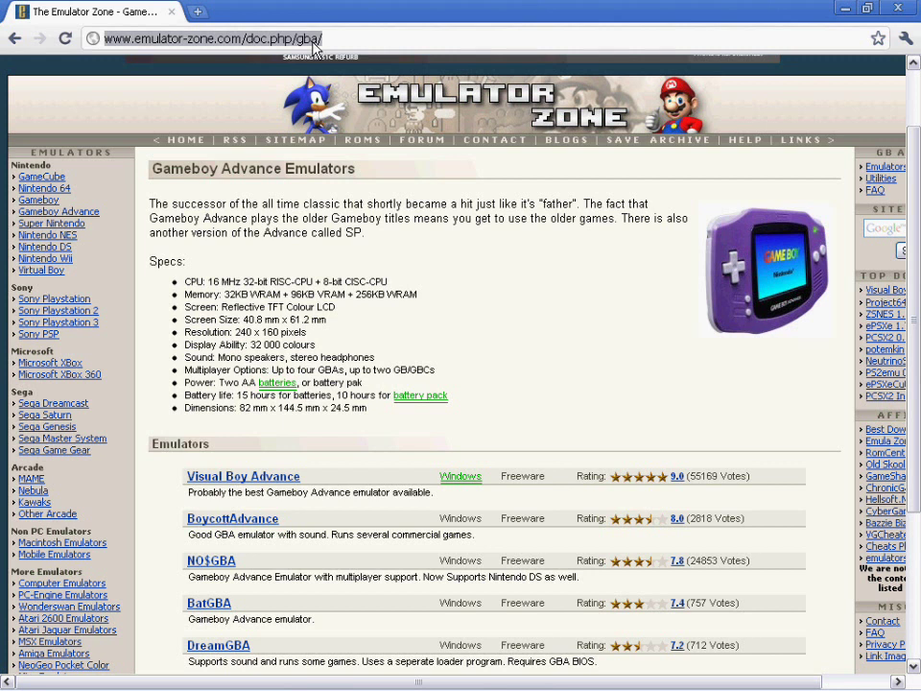
key("BackSpace")
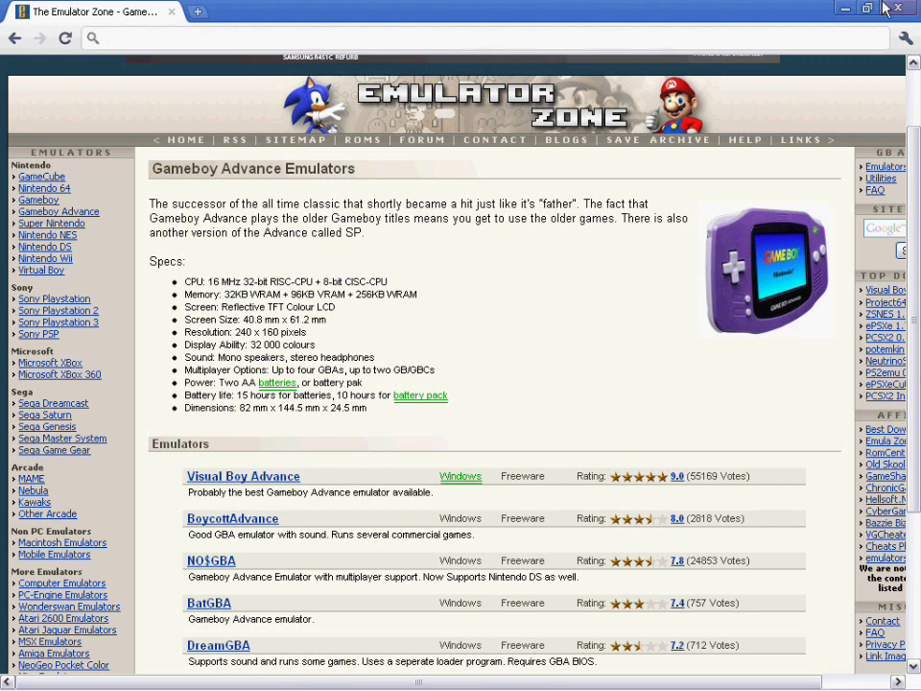
Minimize Chrome, launch VisualBoyAdvance from its desktop icon, then restore the Emulator Zone browser
left_click(844, 8)
double_click(465, 383)
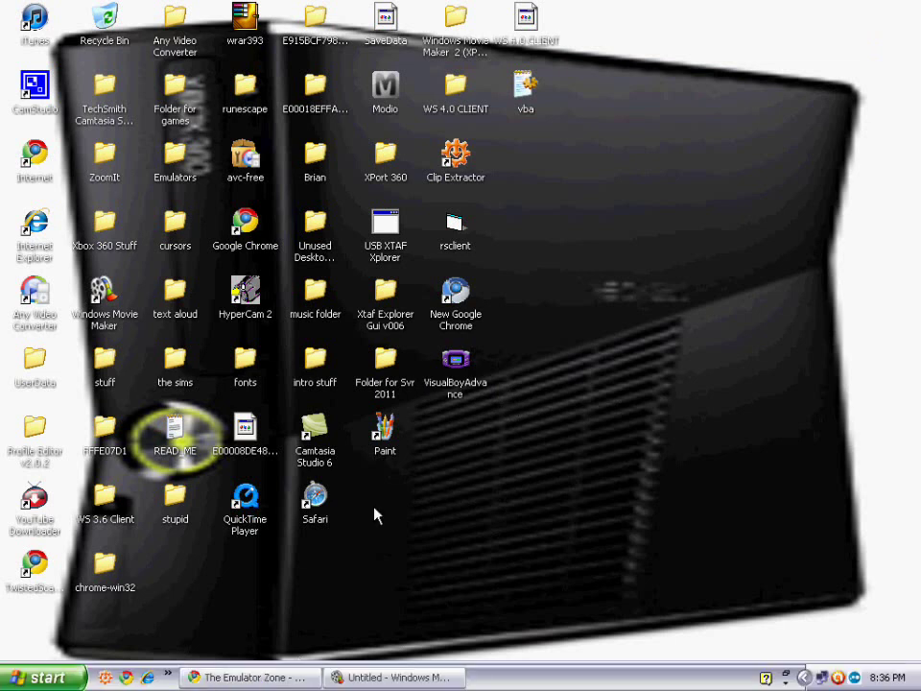
left_click(468, 377)
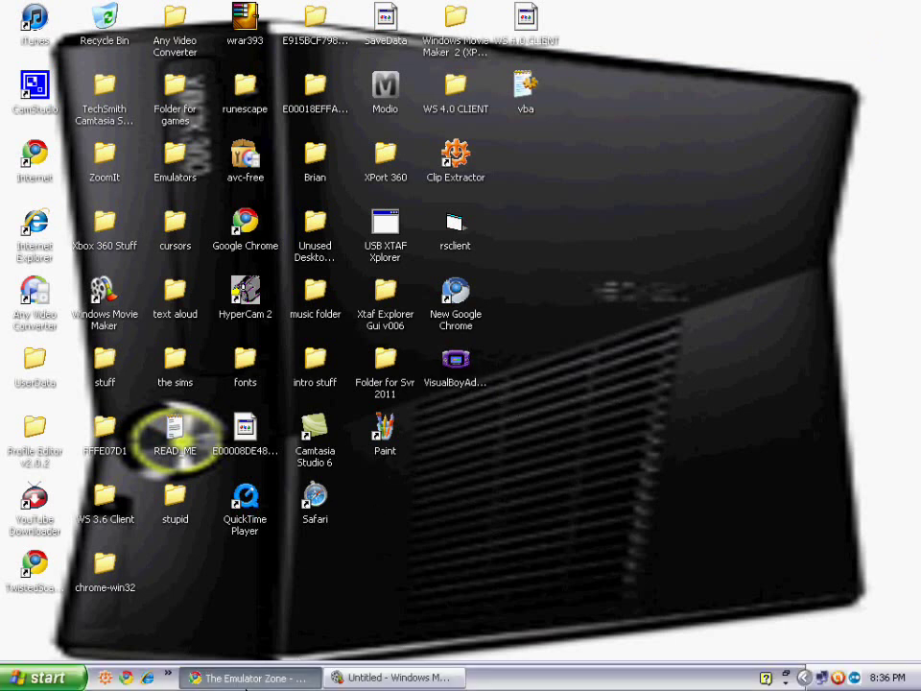
left_click(210, 675)
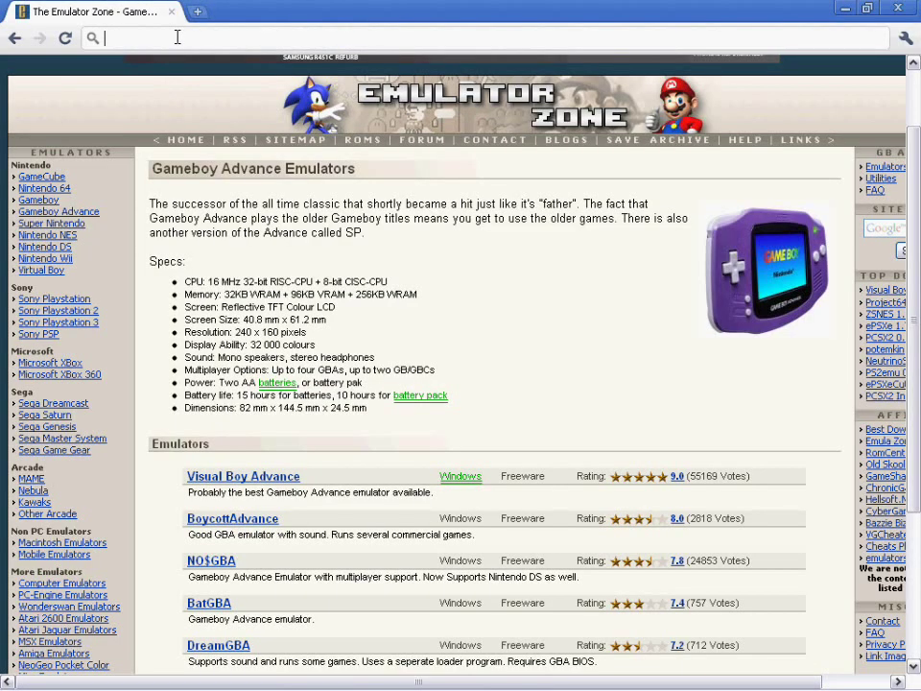
Go back to google.com, search for 'ROM' and open the Rom Hustler site
type("google.com")
key("Return")
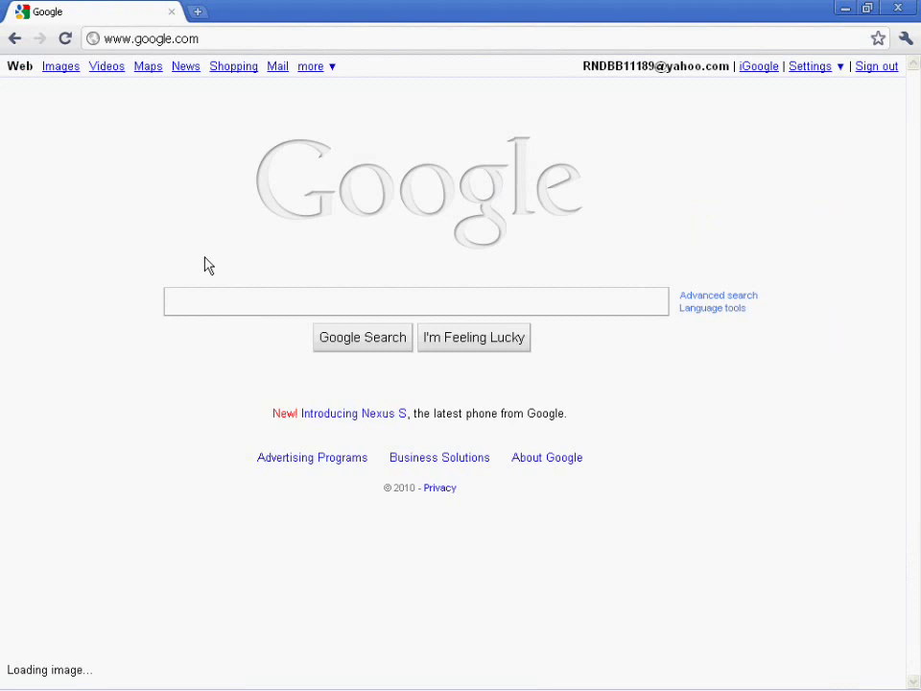
type("ROM")
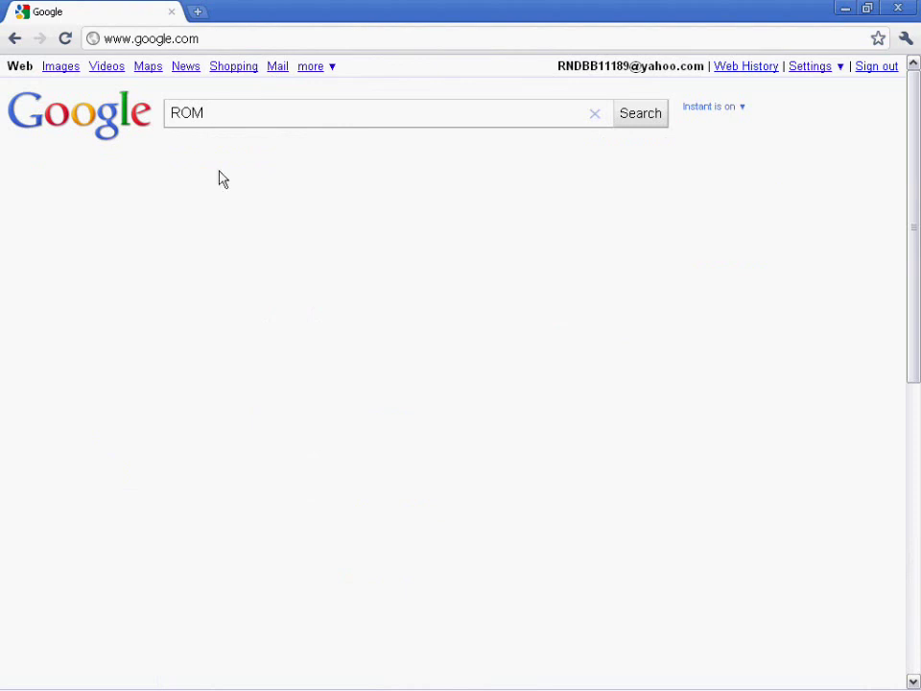
key("Return")
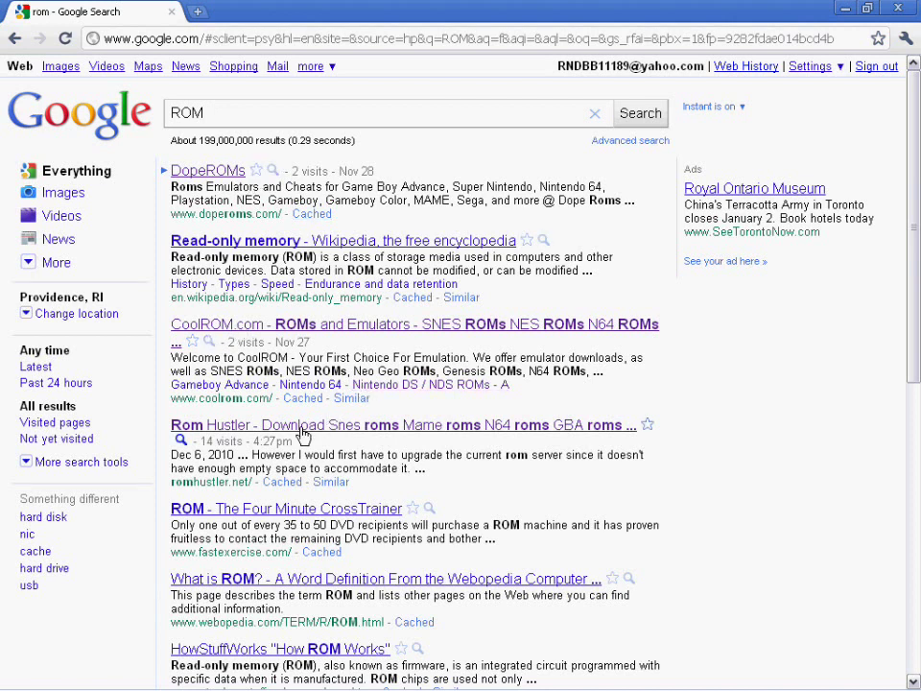
left_click(302, 433)
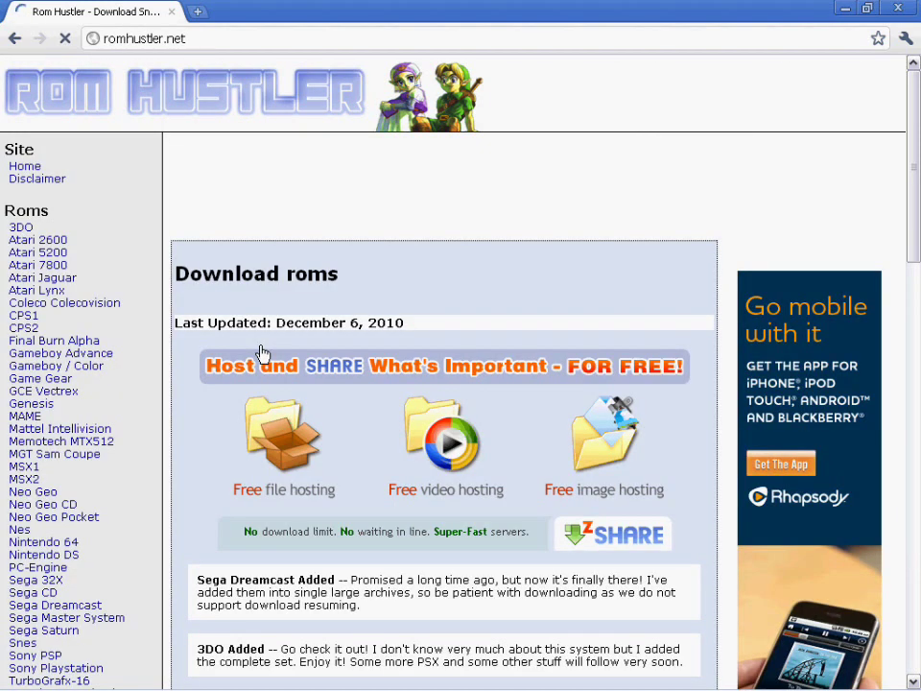
Open Rom Hustler's Gameboy / Color section and list the ROM titles starting with P
left_click(83, 373)
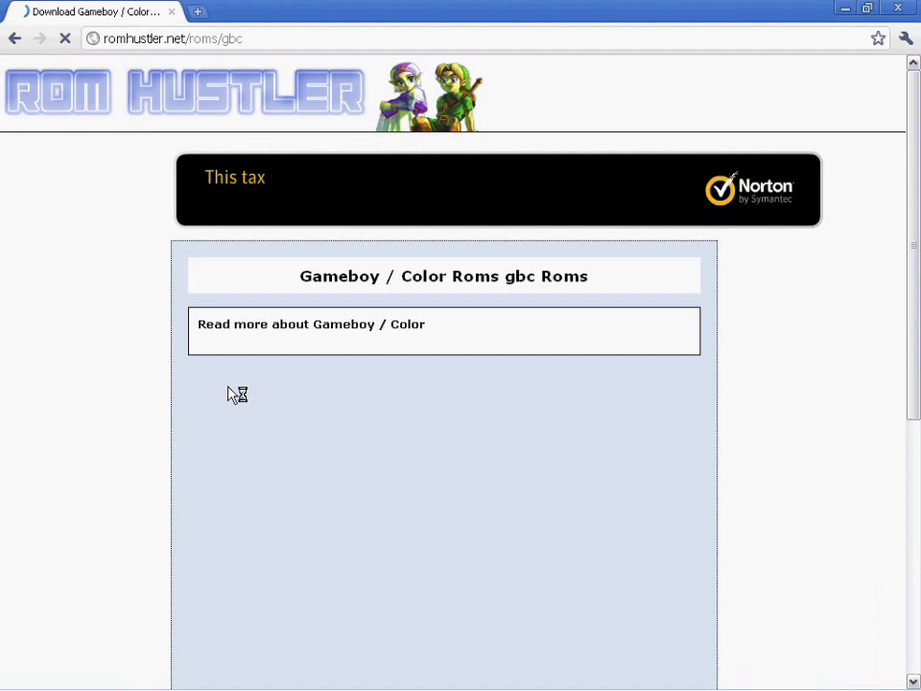
scroll(236, 392, "down", 1)
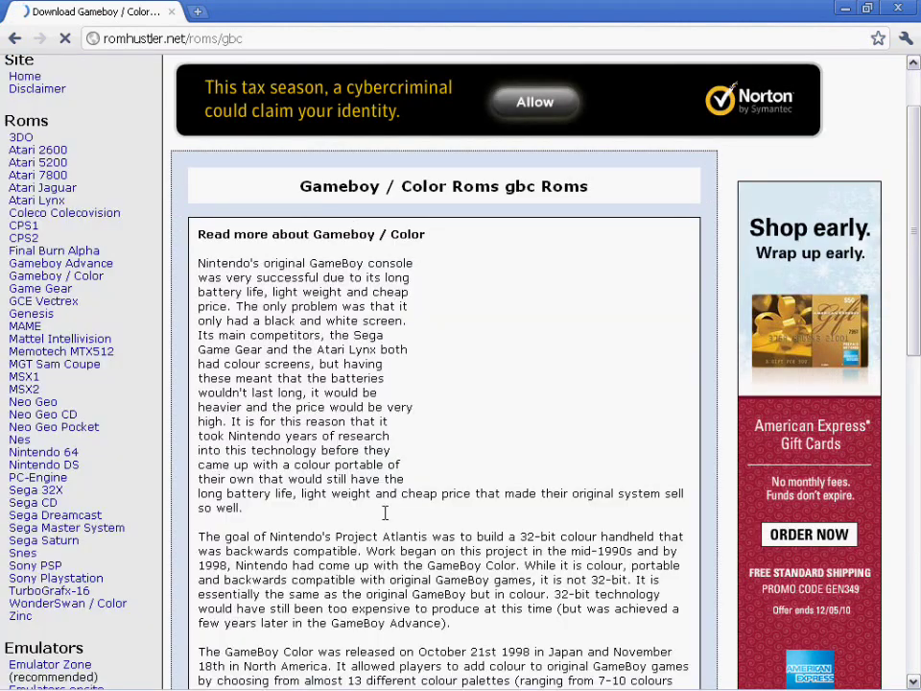
scroll(369, 497, "down", 5)
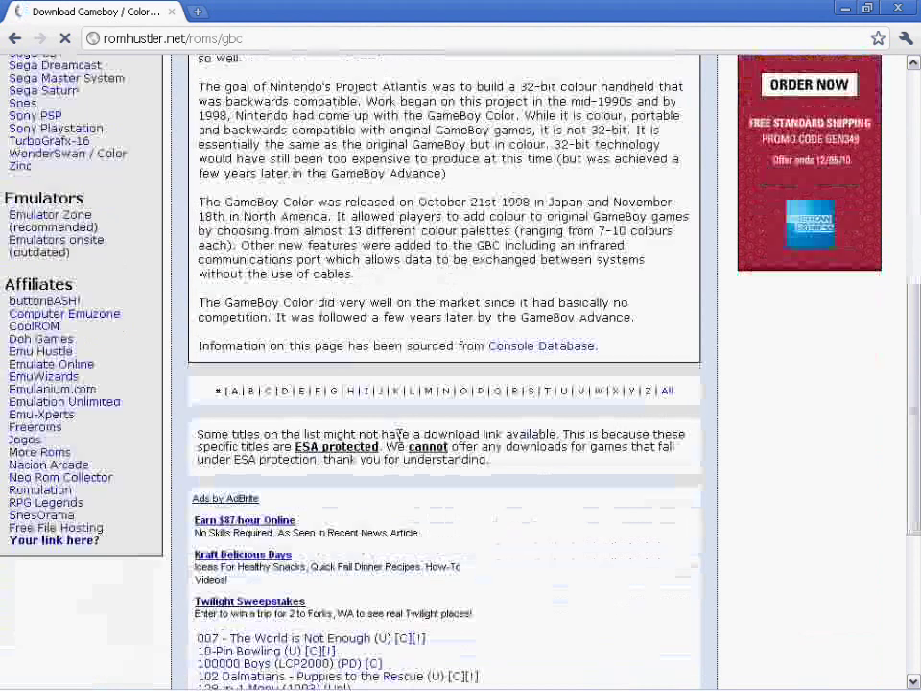
left_click(482, 401)
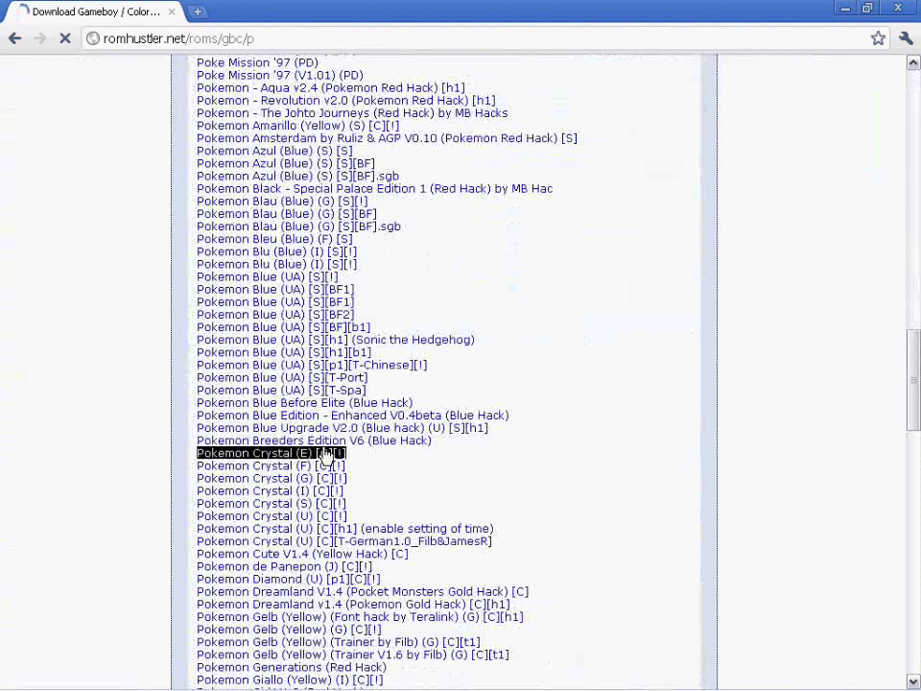
Scroll through the P list of Pokemon titles down to Pokemon Yellow (U) [C][!]
scroll(361, 380, "down", 4)
scroll(358, 379, "down", 4)
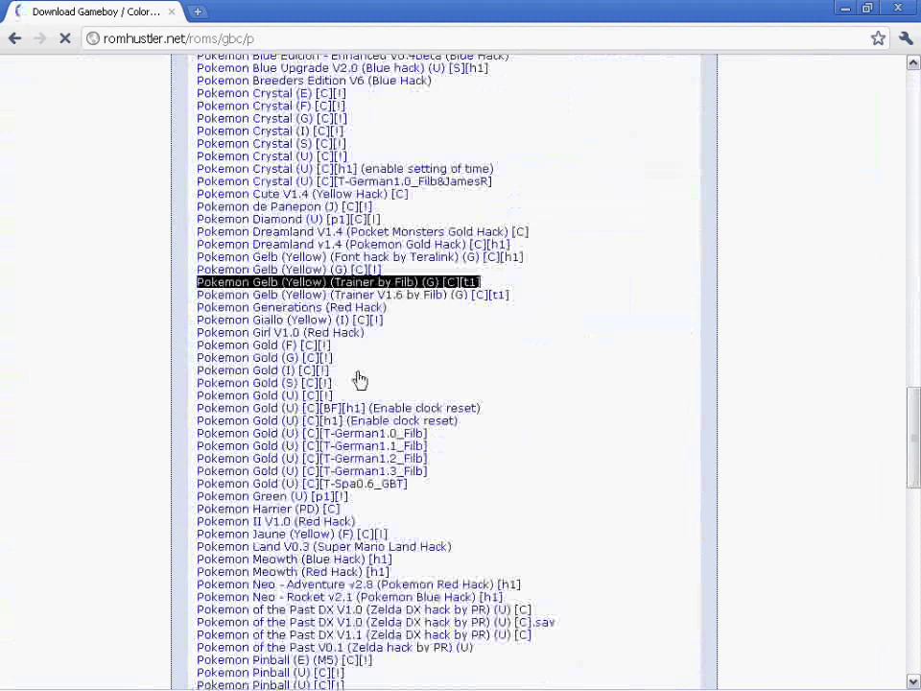
scroll(364, 382, "down", 4)
scroll(368, 381, "down", 4)
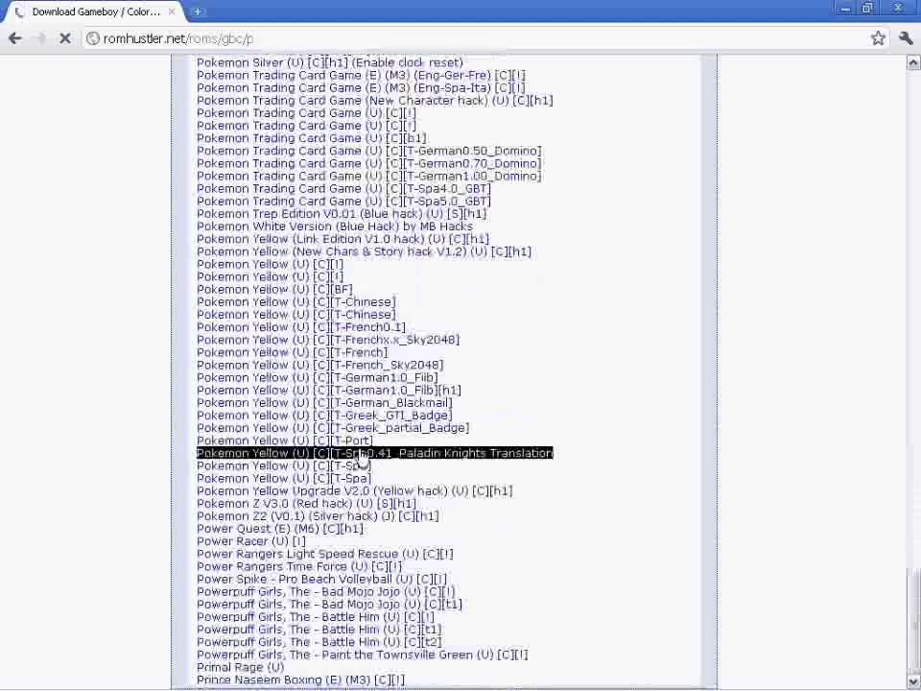
scroll(422, 393, "up", 2)
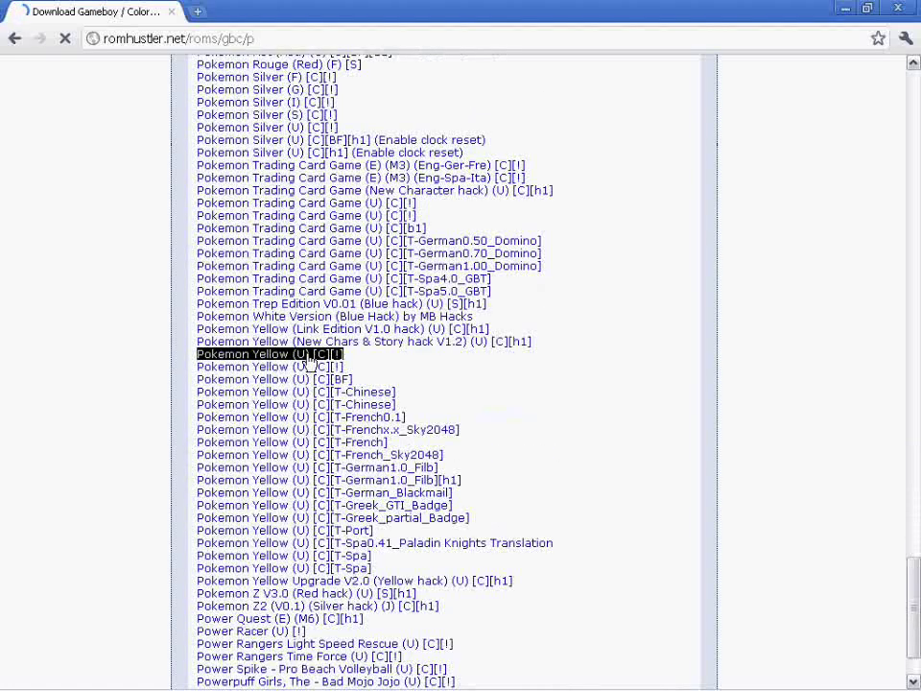
Minimize the browser, deselect the desktop icons and launch VisualBoyAdvance
left_click(845, 9)
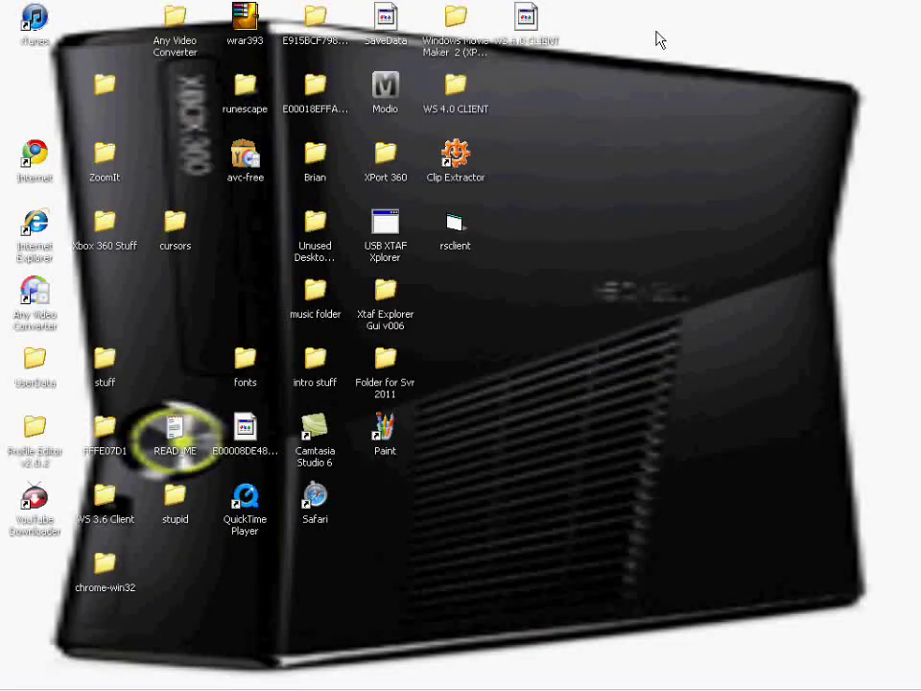
mouse_move(459, 465)
left_mouse_down()
mouse_move(785, 613)
mouse_move(524, 423)
left_mouse_up()
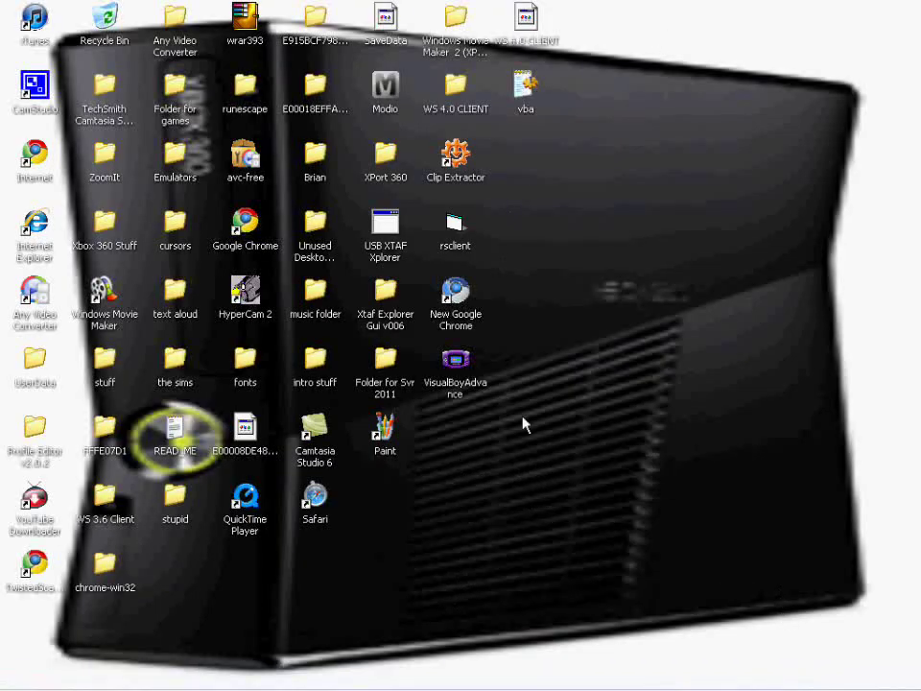
double_click(454, 362)
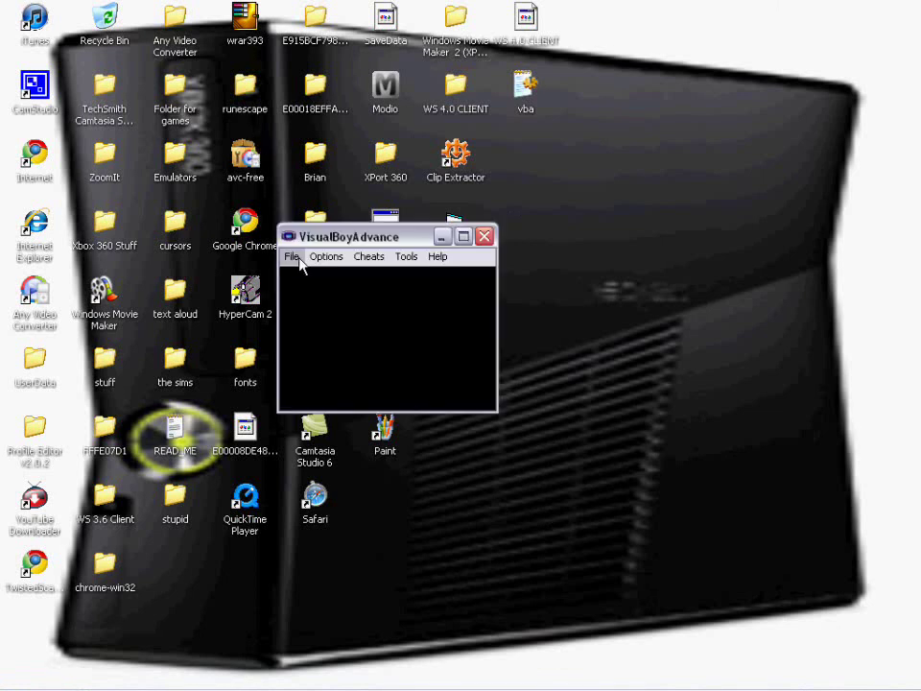
Open Pokemon Yellow (U) [C][!].gbc from Folder for games through File > Open
left_click(290, 256)
left_click(303, 275)
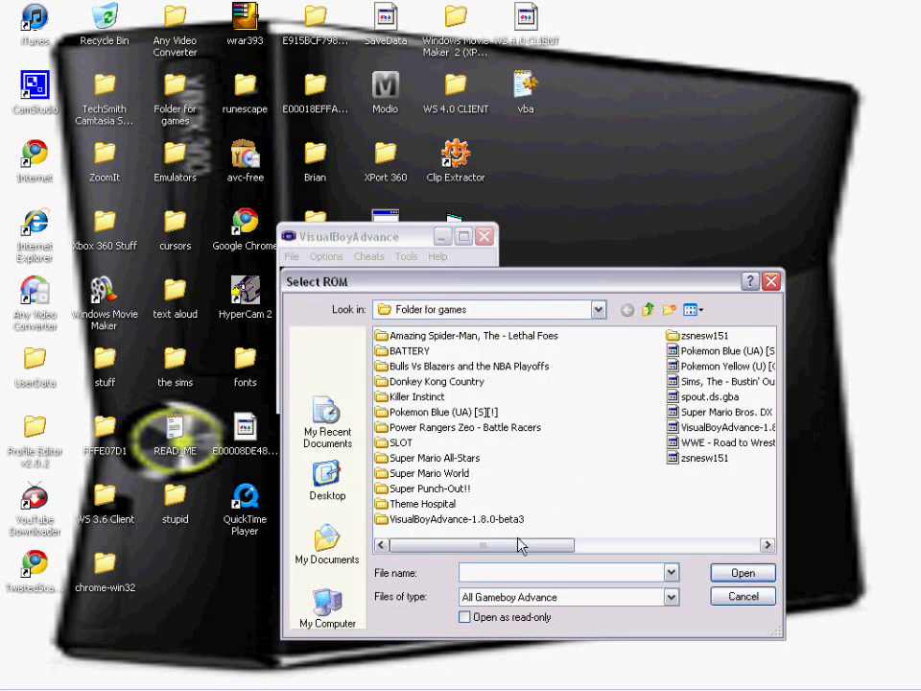
left_click_drag(510, 548, 686, 549)
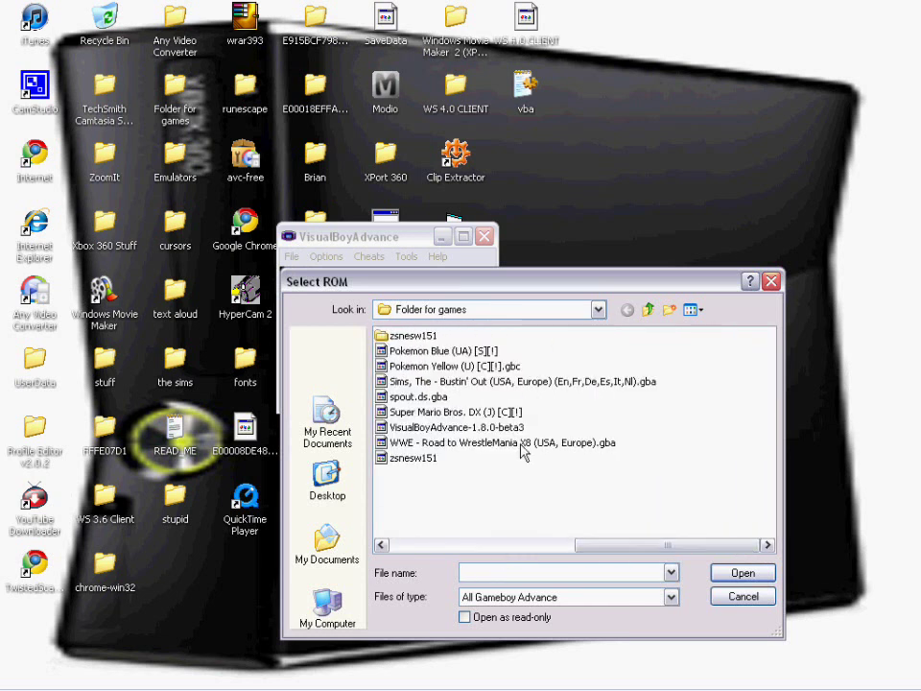
double_click(458, 370)
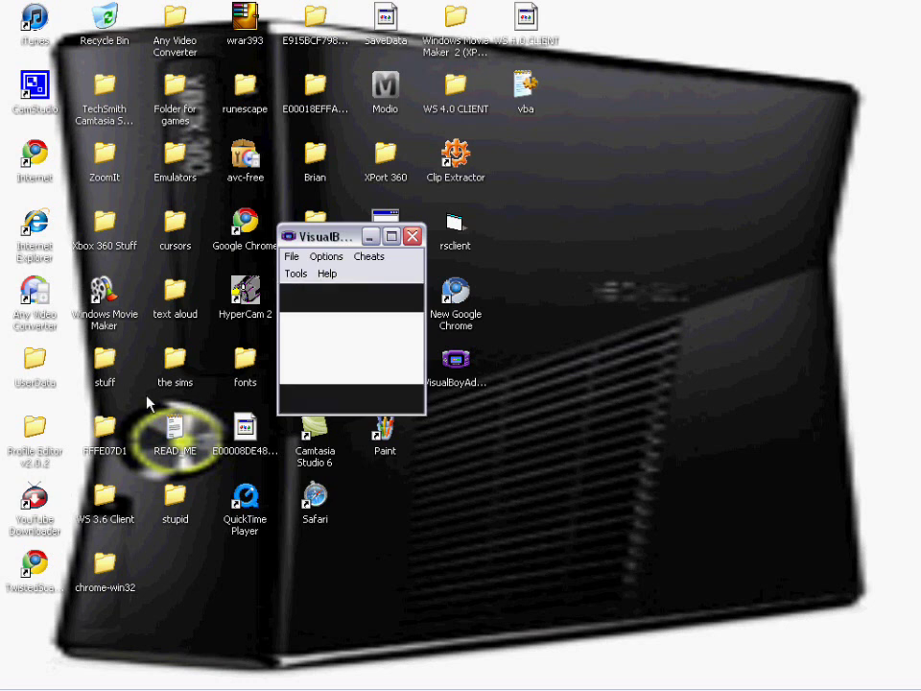
Drag the emulator window's corner to enlarge it, then glance through and dismiss the menus
mouse_move(428, 420)
left_mouse_down()
mouse_move(643, 583)
mouse_move(721, 583)
left_mouse_up()
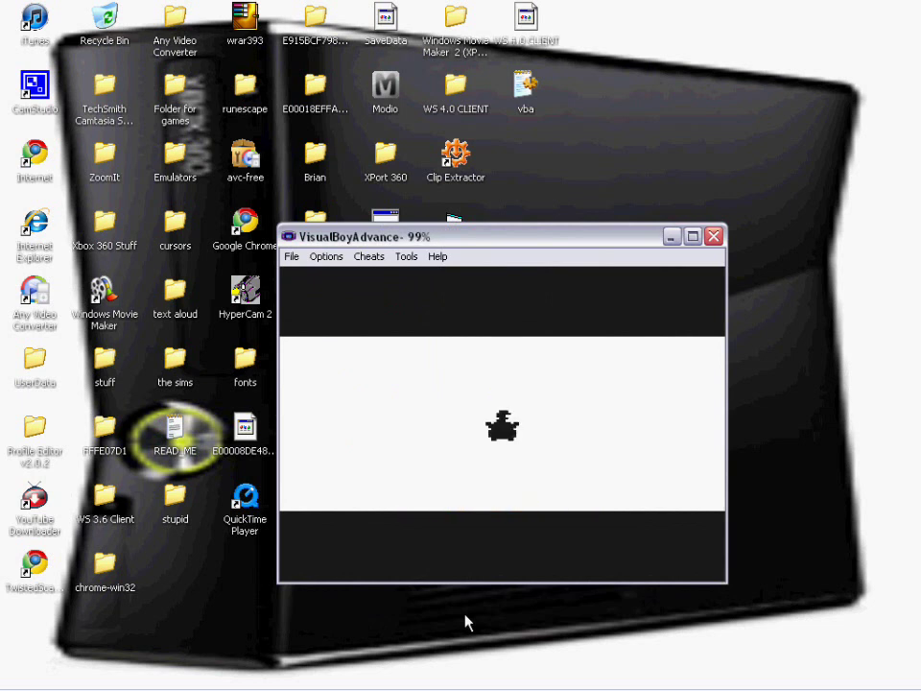
left_click(293, 257)
mouse_move(418, 361)
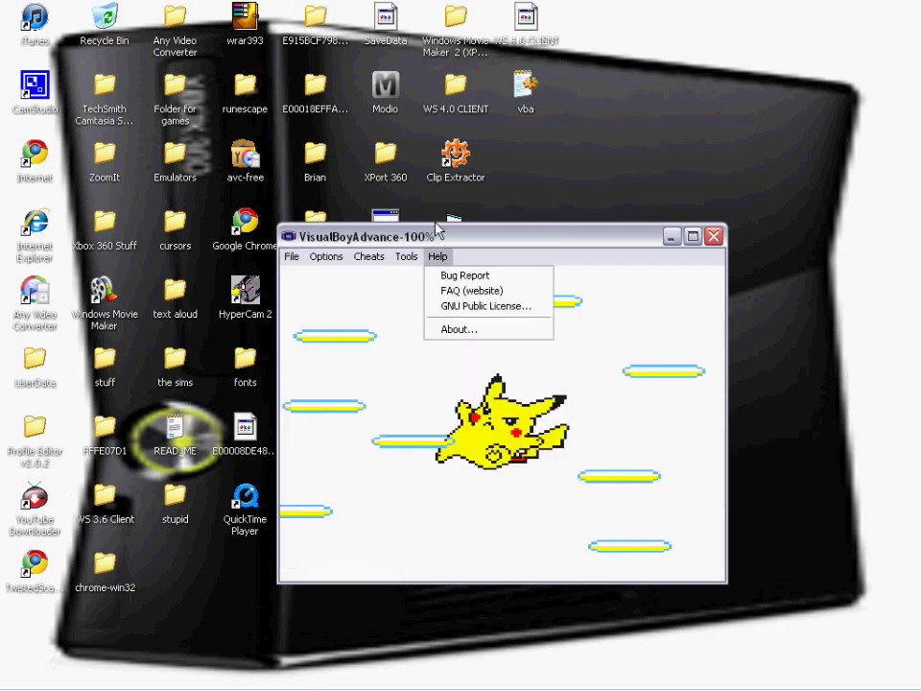
left_click(437, 256)
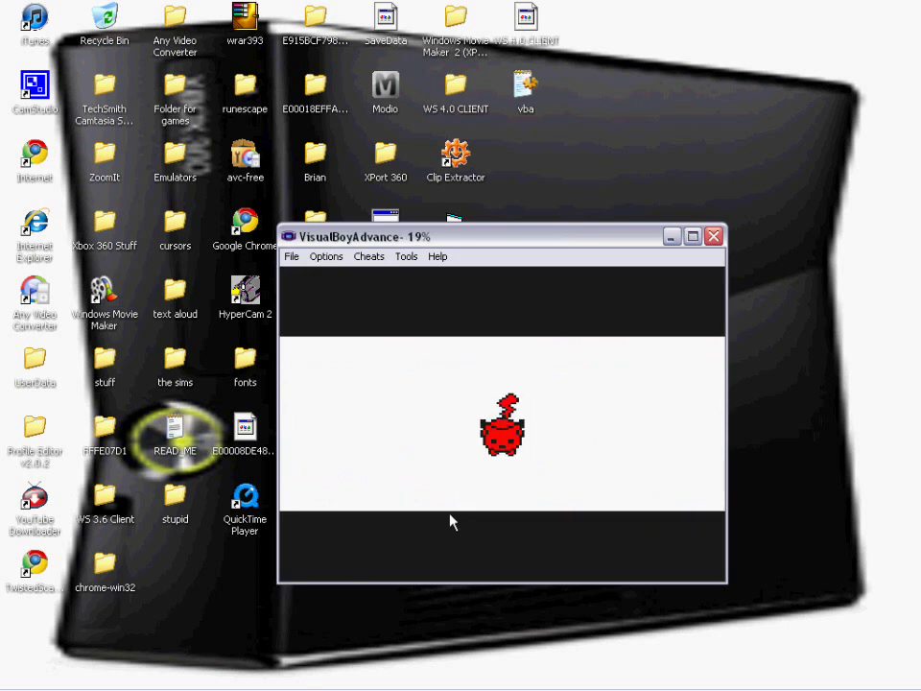